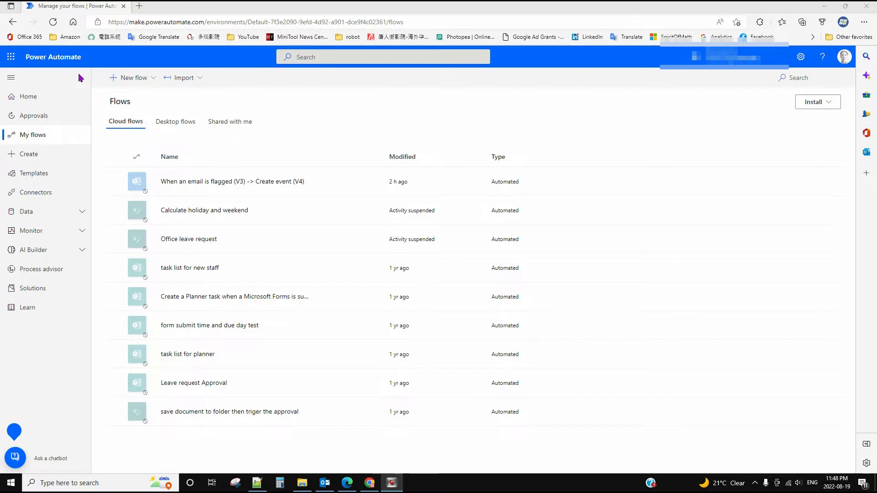
Step: Launch Power Automate from the Microsoft 365 app list and show My flows
{"action": "left_click", "coordinate": [11, 61]}
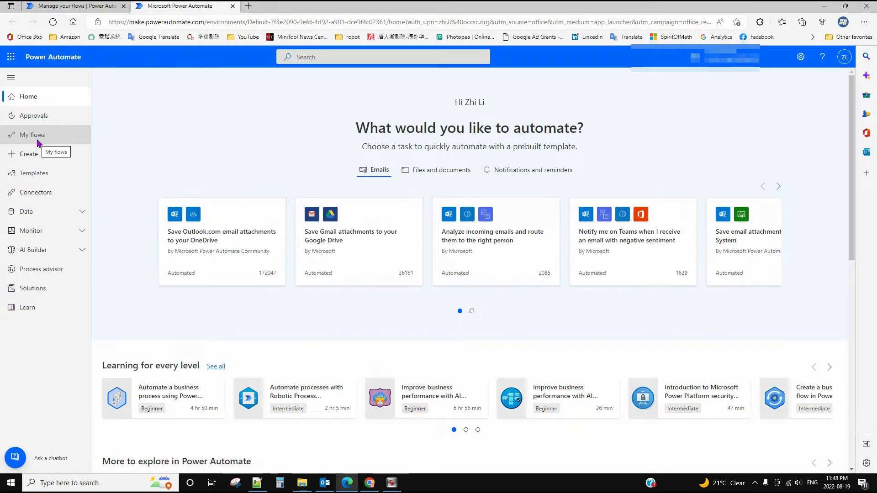
{"action": "left_click", "coordinate": [37, 141]}
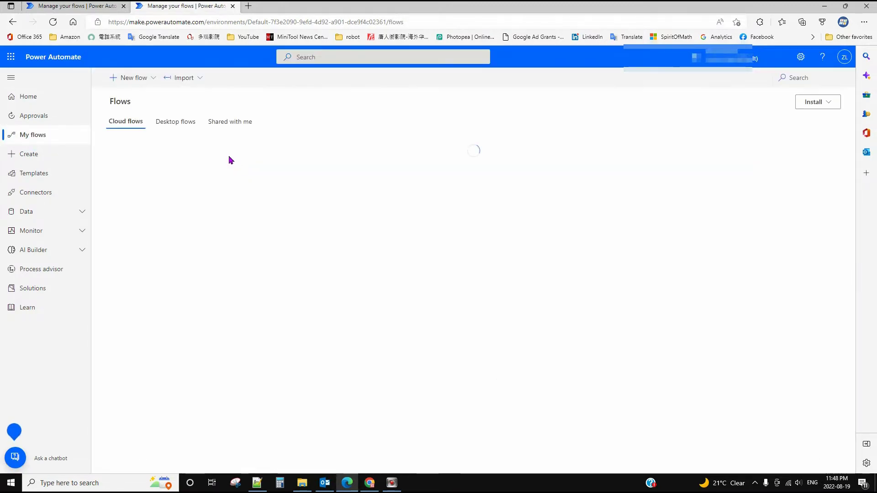
Step: Create automated cloud flow 'flag to reminder' using the When an email is flagged (V3) trigger
{"action": "left_click", "coordinate": [149, 78]}
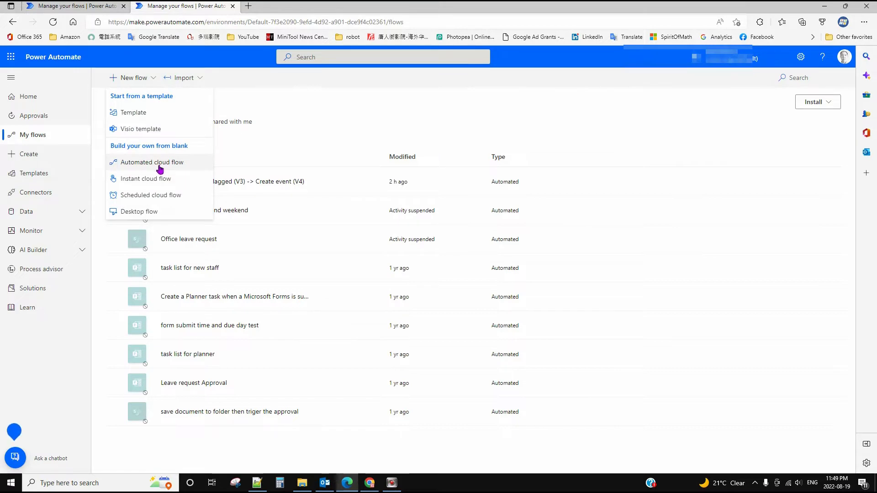
{"action": "left_click", "coordinate": [173, 168]}
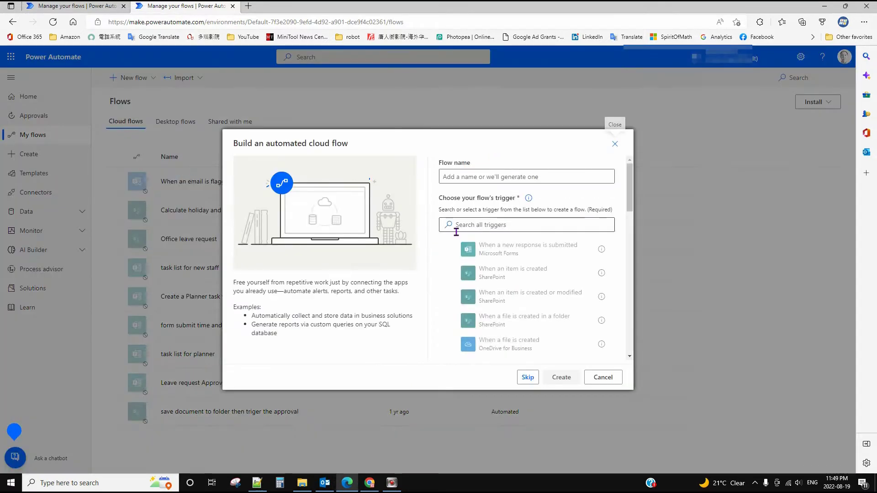
{"action": "left_click", "coordinate": [472, 178]}
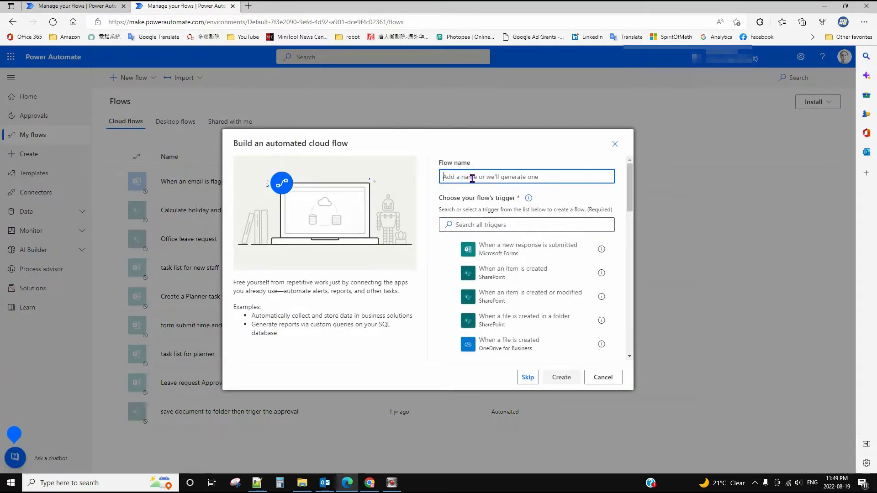
{"action": "type", "text": "flag to reminder"}
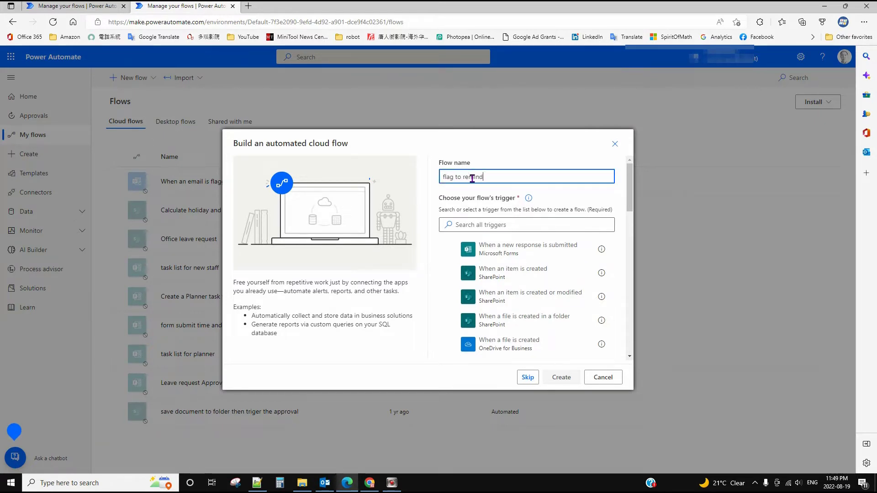
{"action": "left_click", "coordinate": [477, 227]}
{"action": "type", "text": "flag"}
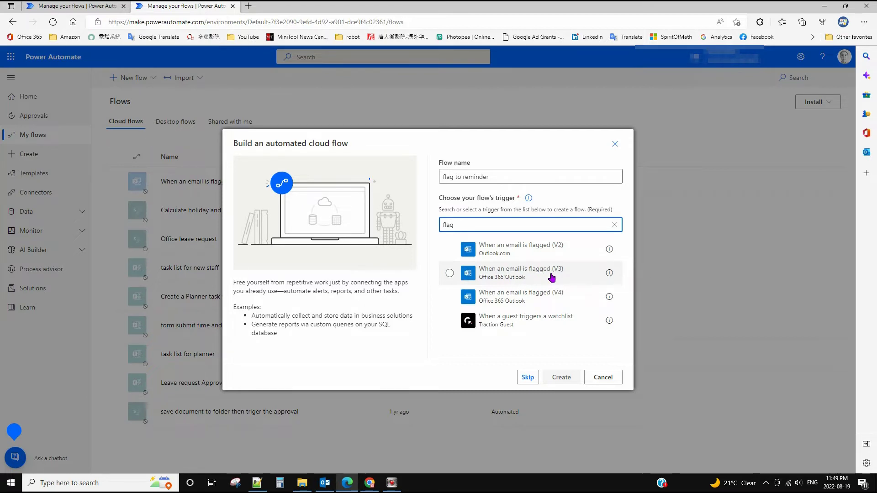
{"action": "left_click", "coordinate": [449, 274]}
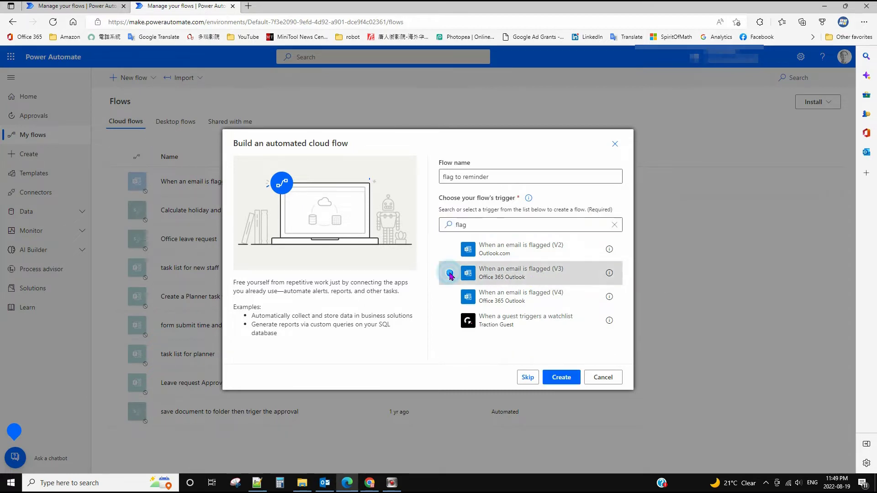
{"action": "left_click", "coordinate": [561, 377]}
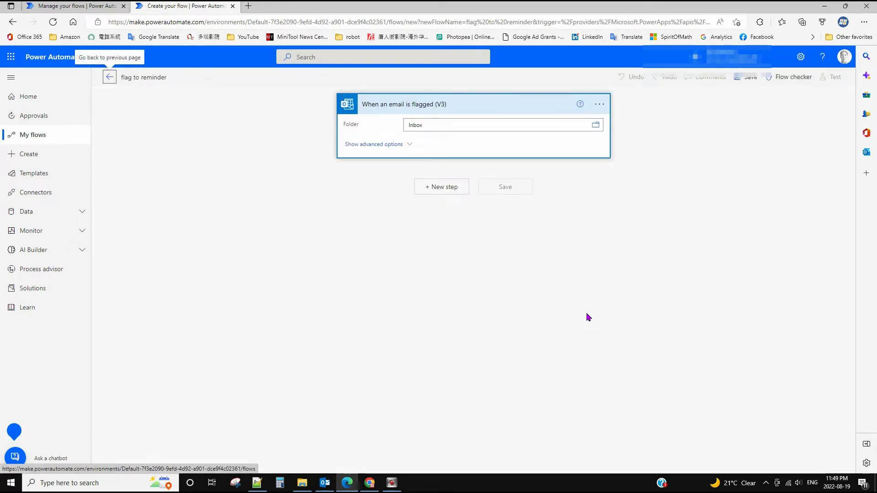
Step: Add an Office 365 Outlook Create event (V4) step below the trigger
{"action": "left_click", "coordinate": [446, 189]}
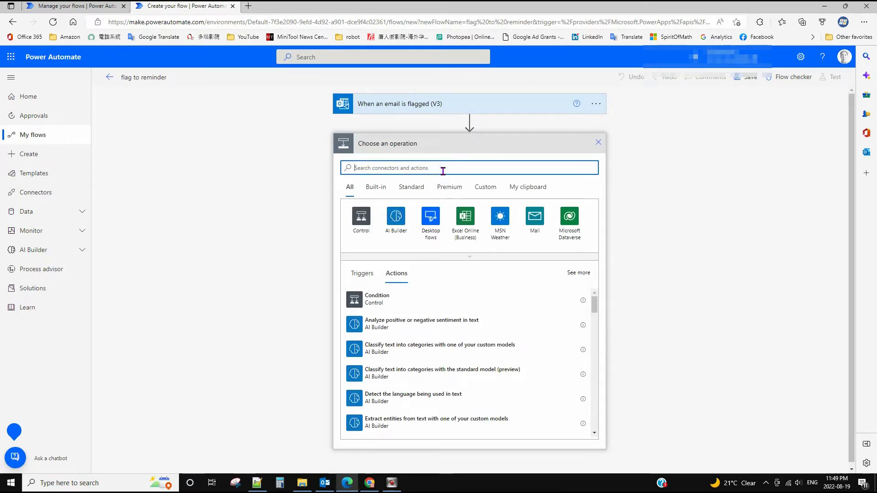
{"action": "type", "text": "create even"}
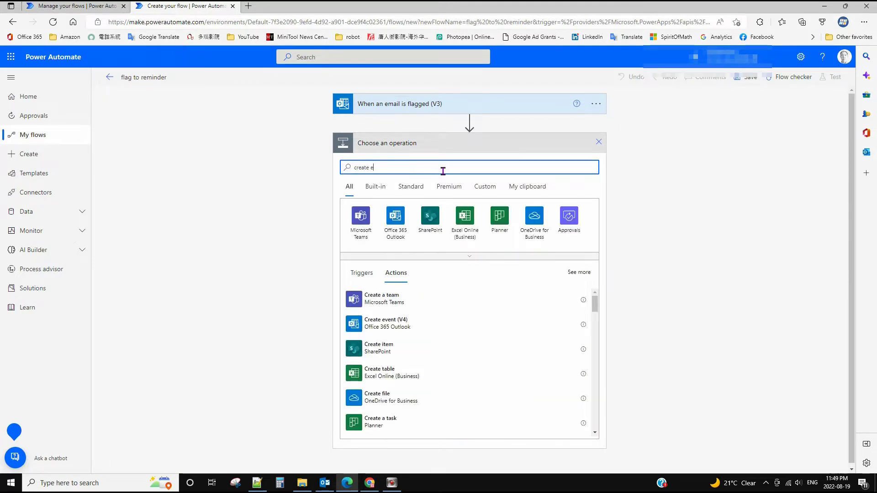
{"action": "type", "text": "t"}
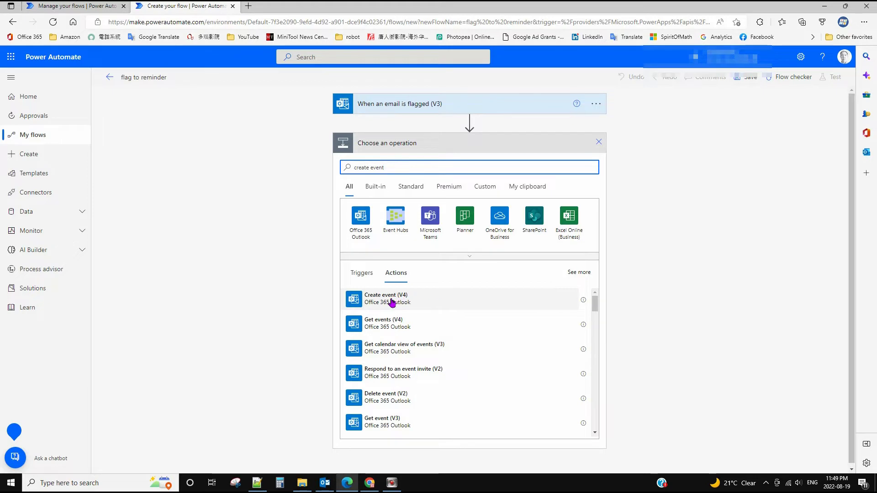
{"action": "left_click", "coordinate": [422, 300]}
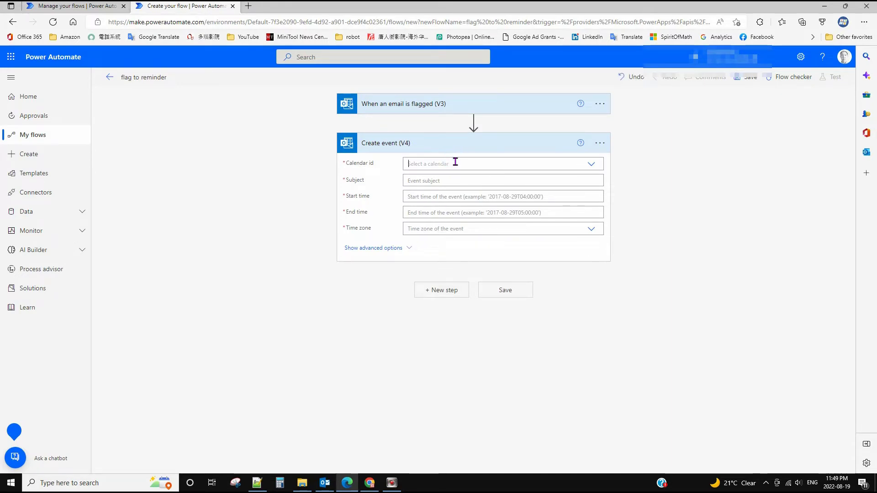
Step: Set Calendar id to Calendar and use the email's Subject token as the event subject
{"action": "left_click", "coordinate": [455, 163]}
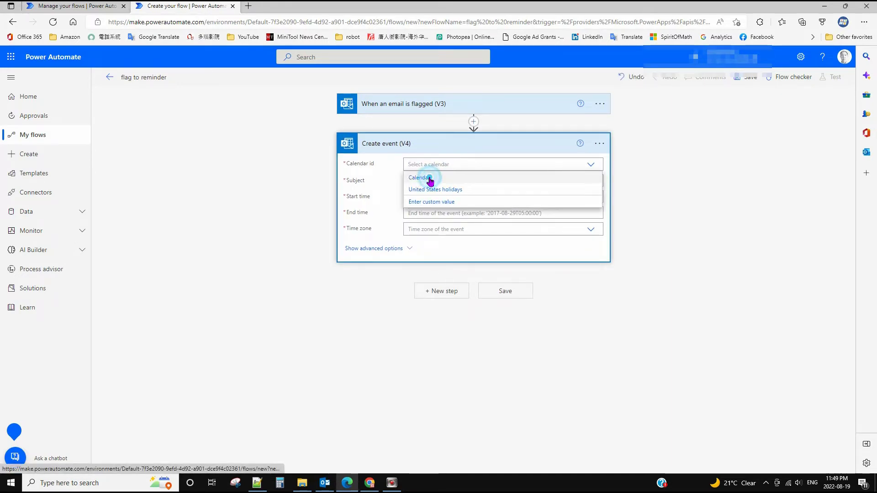
{"action": "left_click", "coordinate": [423, 178]}
{"action": "left_click", "coordinate": [424, 180]}
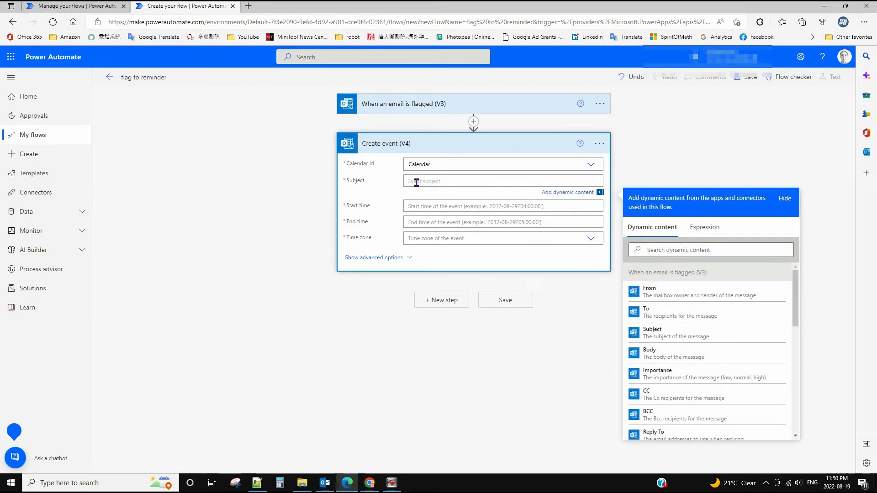
{"action": "left_click", "coordinate": [665, 336]}
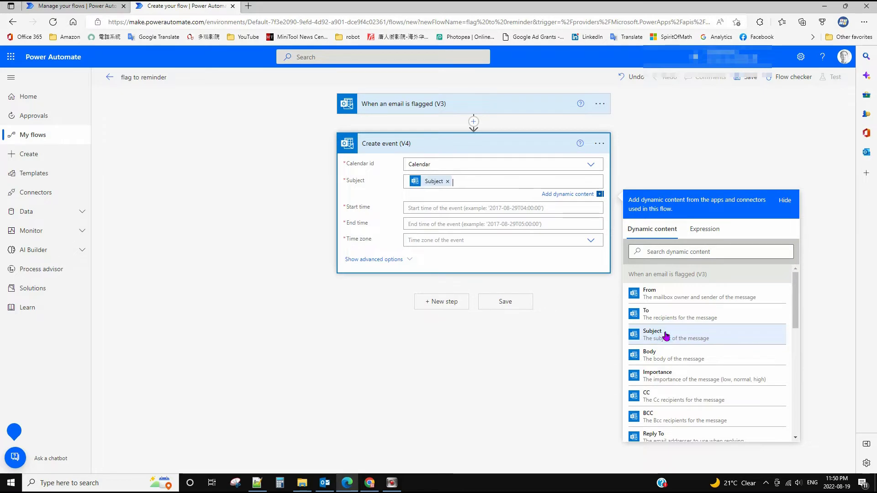
{"action": "left_click", "coordinate": [479, 210]}
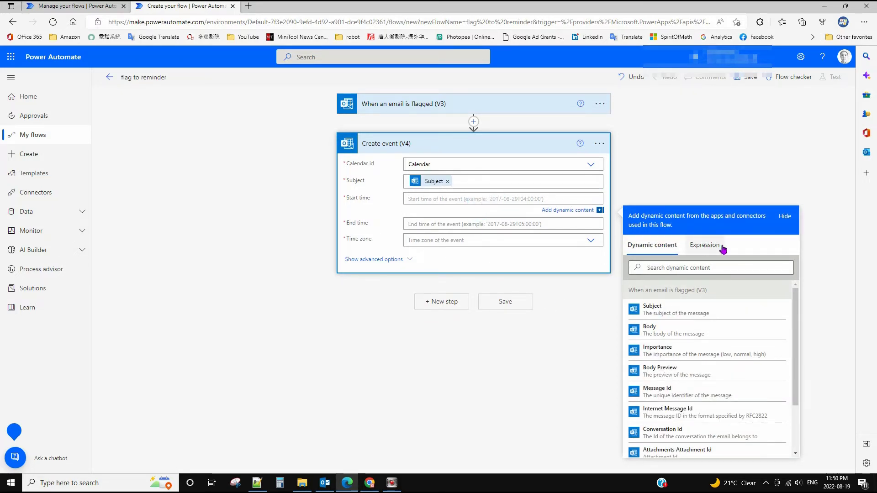
Step: Set the event Start time to the expression adddays(utcNow(),1)
{"action": "left_click", "coordinate": [712, 251]}
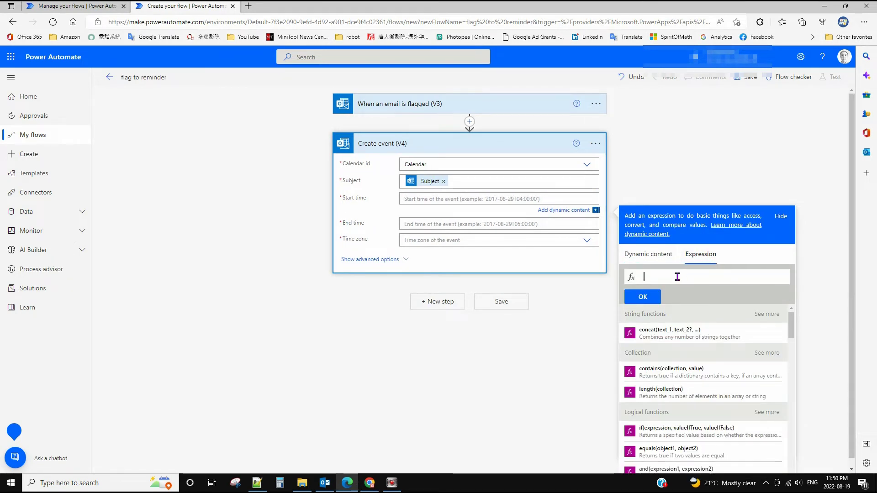
{"action": "type", "text": "add"}
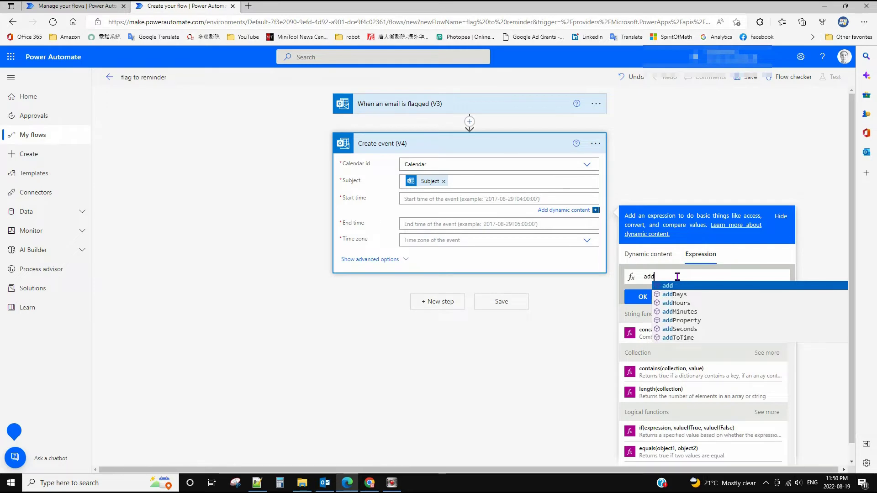
{"action": "type", "text": "d"}
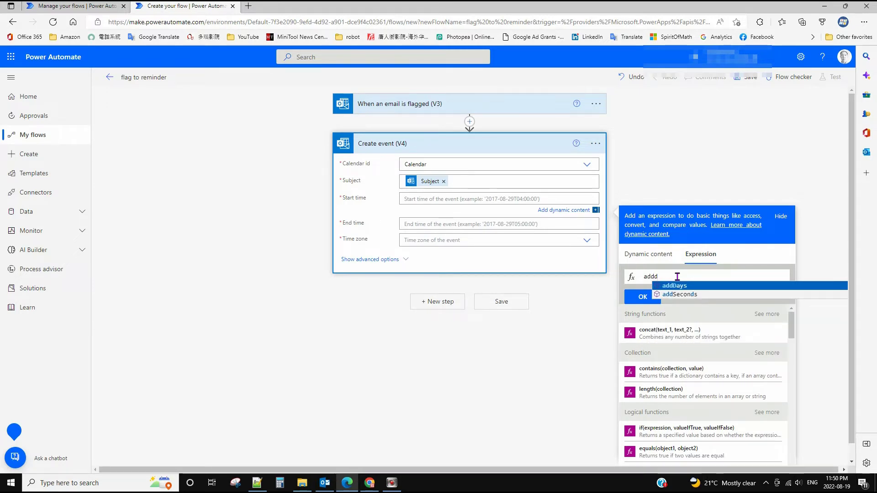
{"action": "type", "text": "ays("}
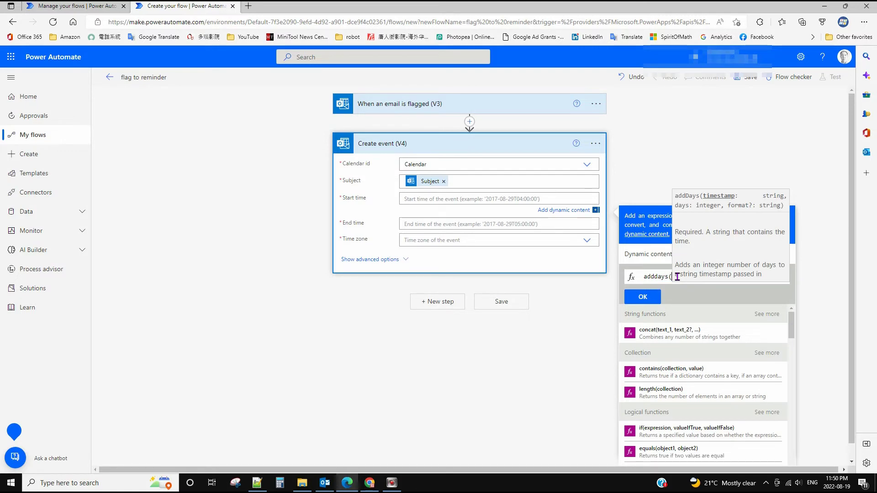
{"action": "type", "text": "ut"}
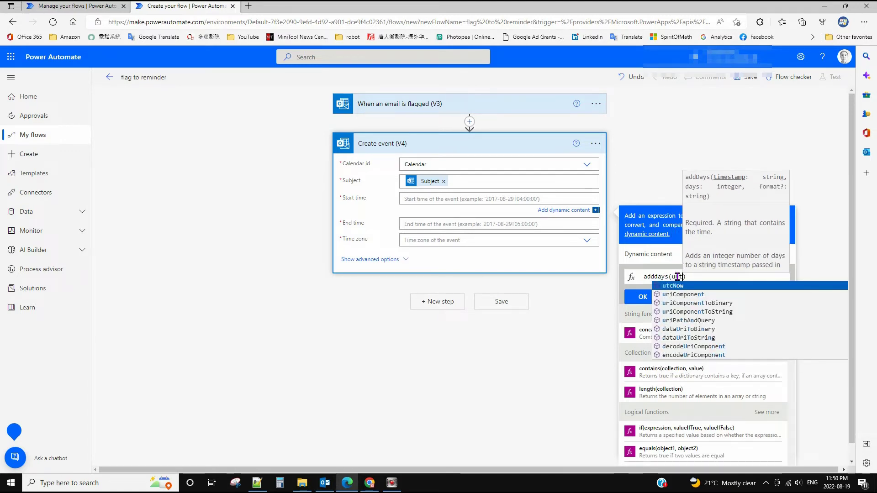
{"action": "left_click", "coordinate": [667, 288]}
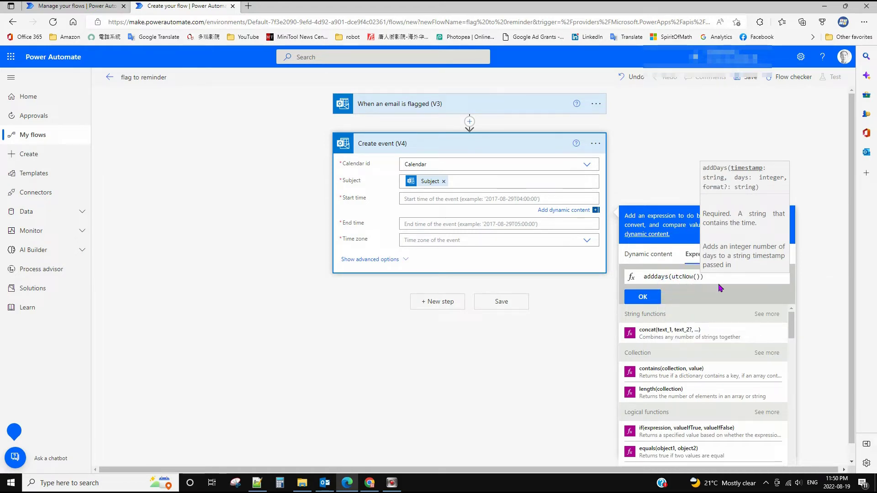
{"action": "type", "text": ",1"}
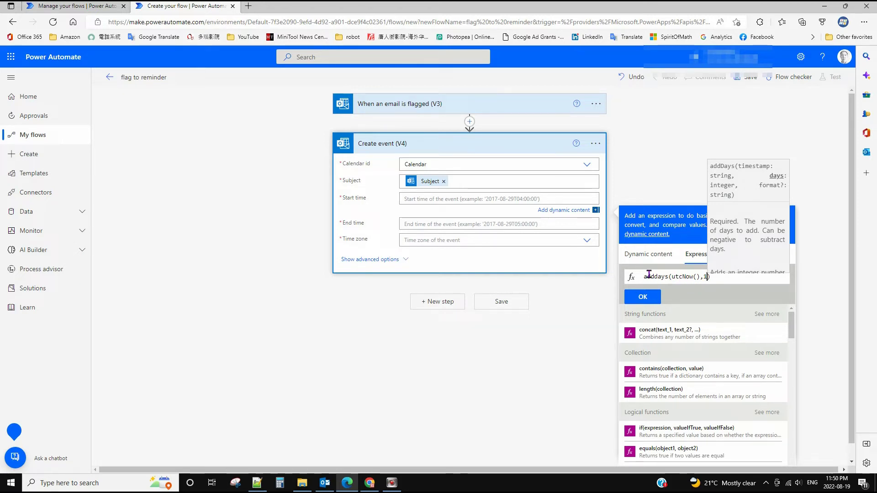
{"action": "left_click", "coordinate": [642, 296]}
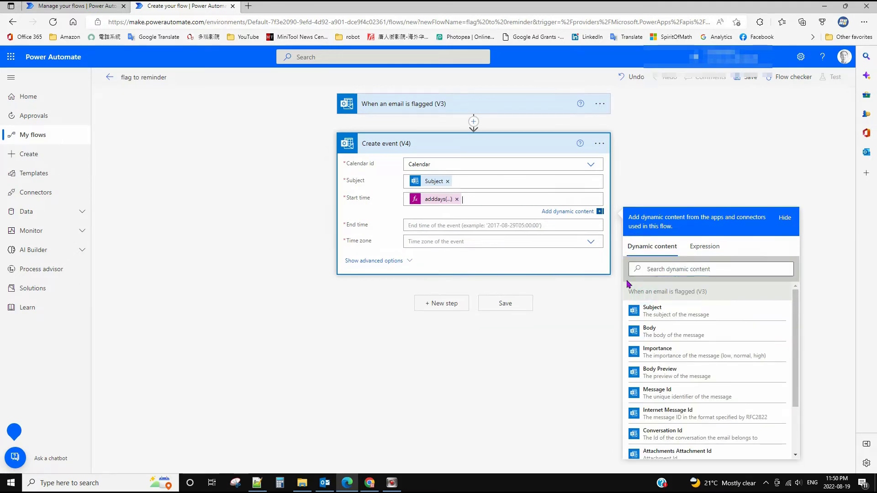
Step: Set the event End time to the expression addHours(addDays(utcNow(),1),1)
{"action": "left_click", "coordinate": [425, 228]}
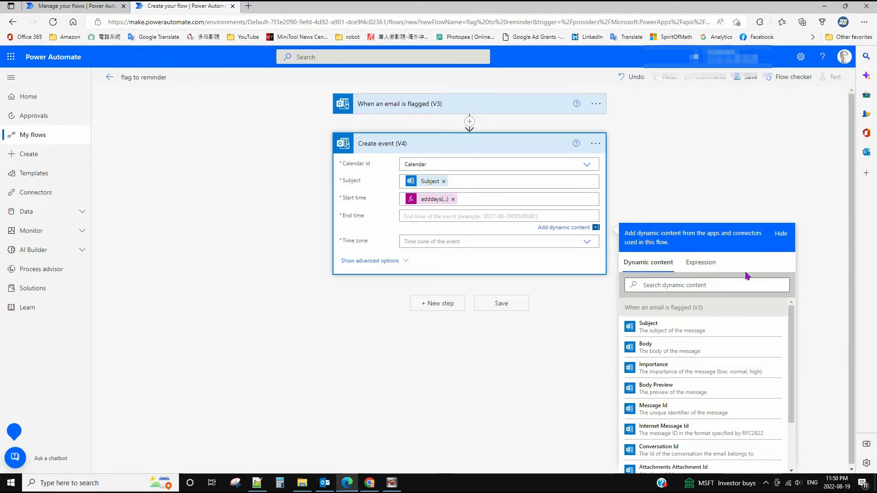
{"action": "left_click", "coordinate": [702, 265]}
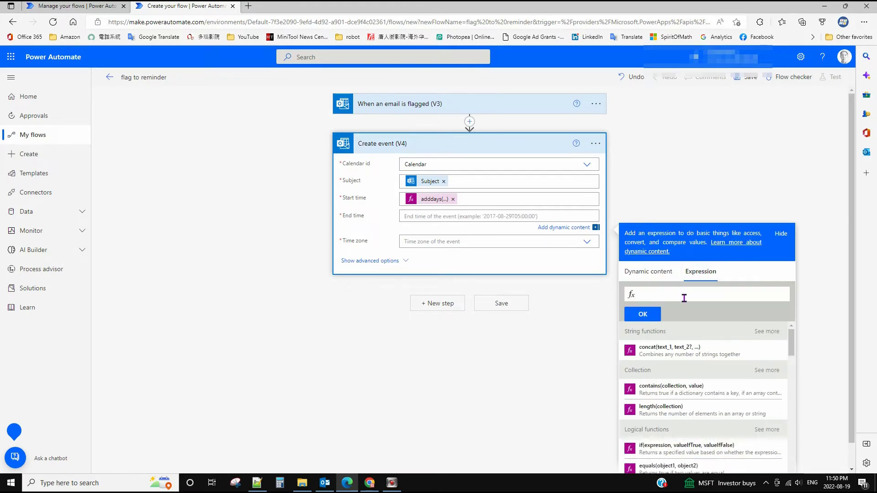
{"action": "type", "text": "add"}
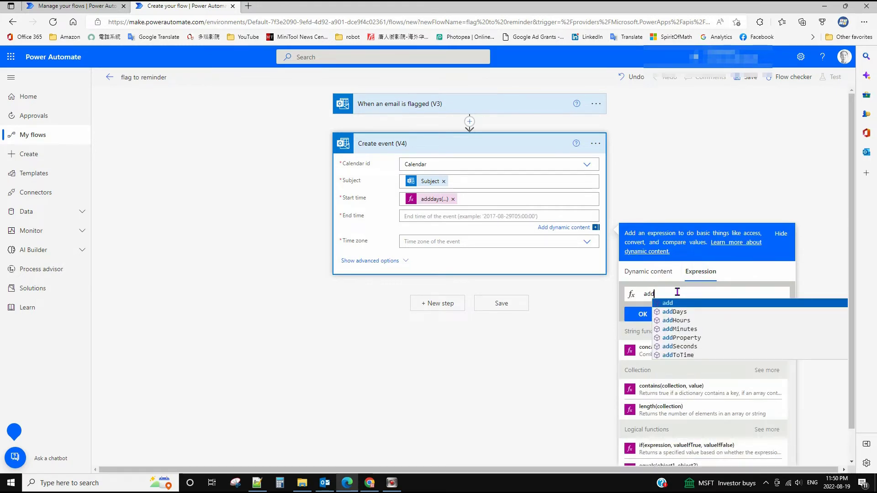
{"action": "type", "text": "hou"}
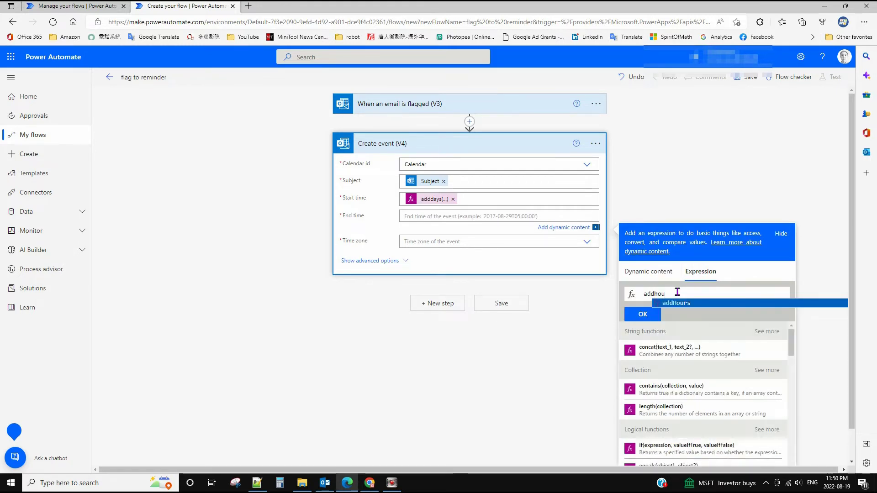
{"action": "left_click", "coordinate": [674, 303]}
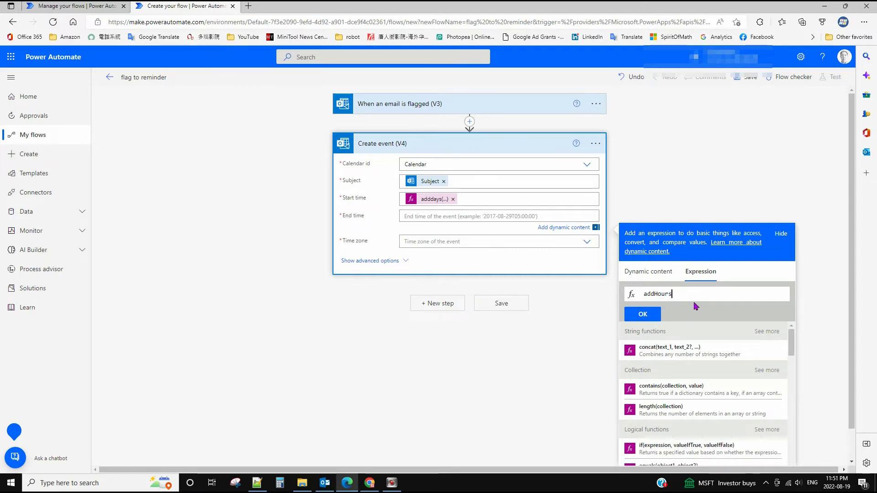
{"action": "type", "text": "("}
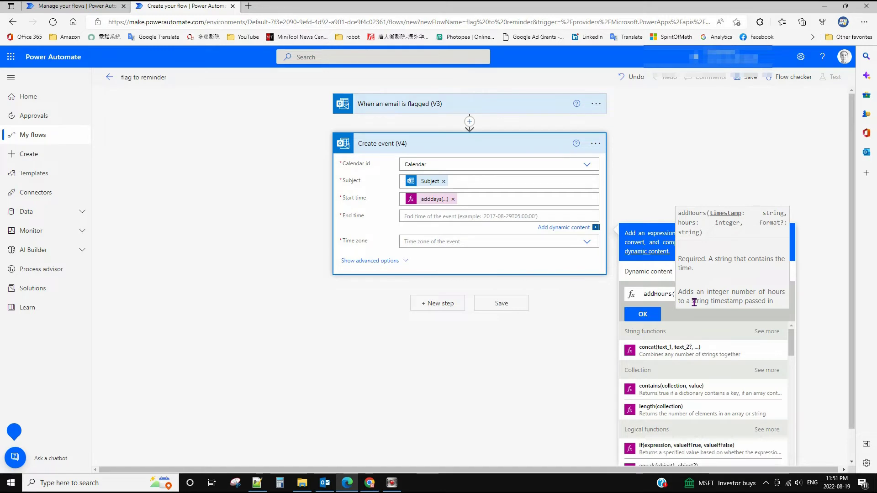
{"action": "type", "text": "add"}
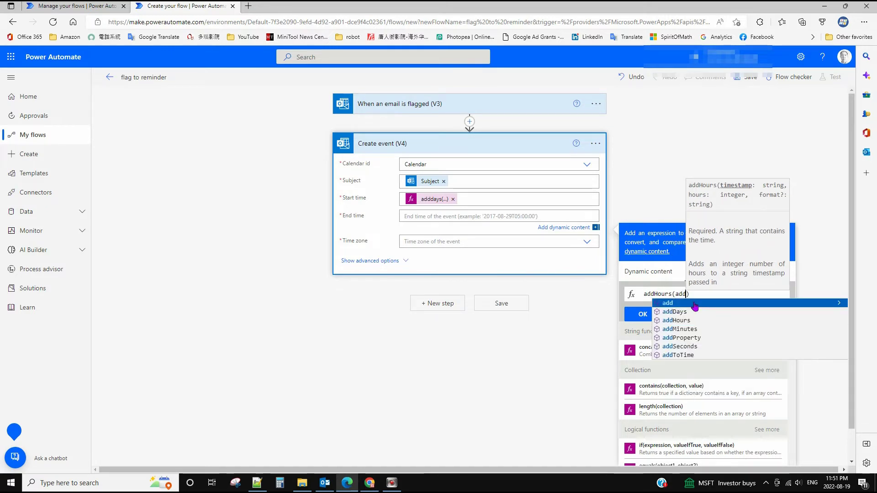
{"action": "type", "text": "Da"}
{"action": "key", "text": "Return"}
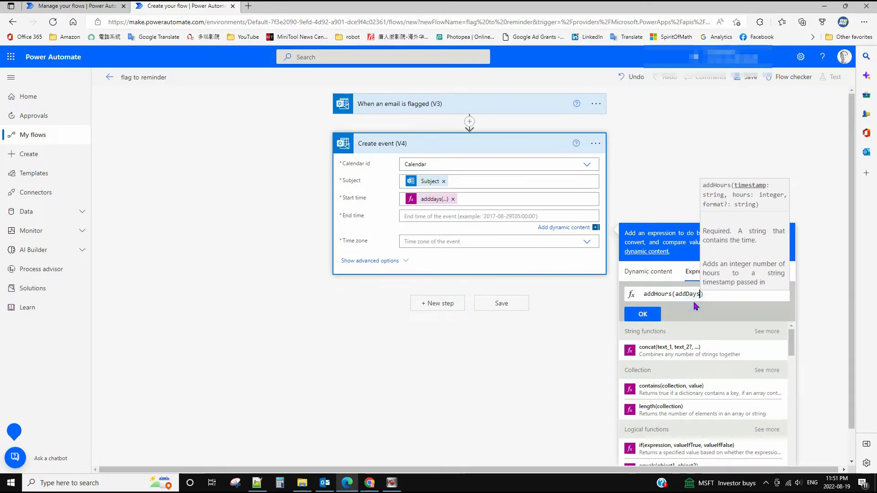
{"action": "type", "text": "("}
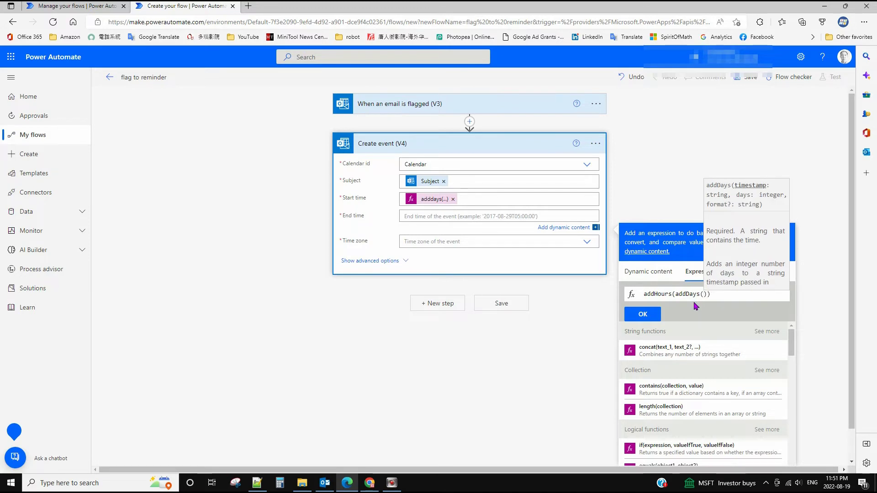
{"action": "type", "text": "unt"}
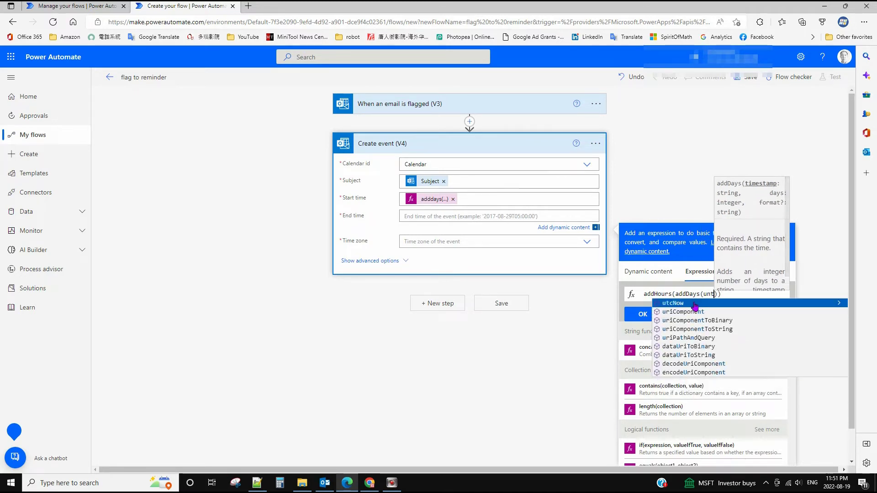
{"action": "left_click", "coordinate": [695, 306]}
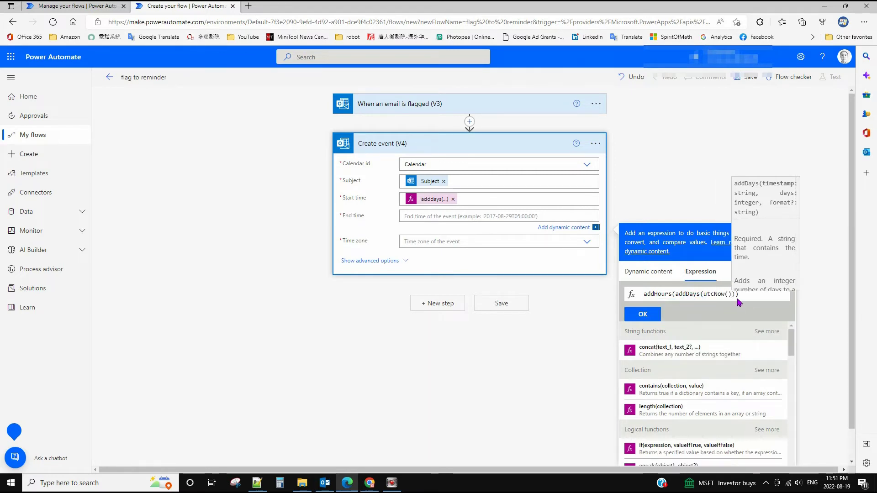
{"action": "type", "text": ",1"}
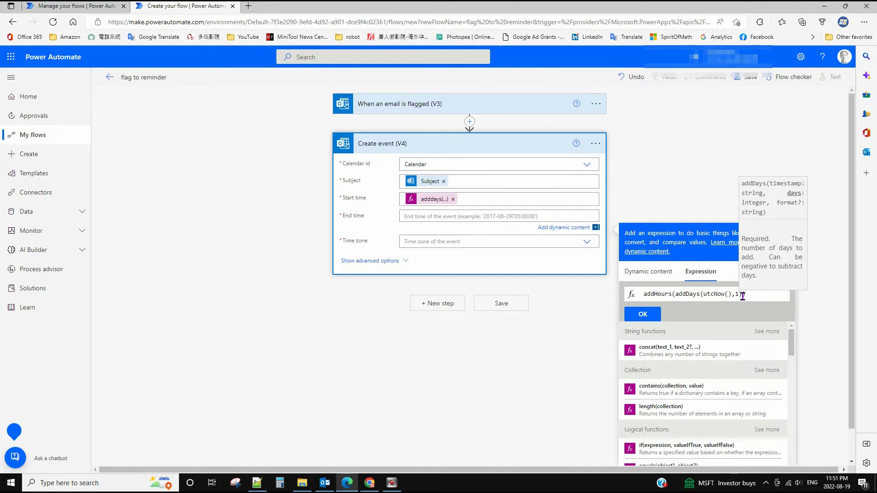
{"action": "type", "text": "),"}
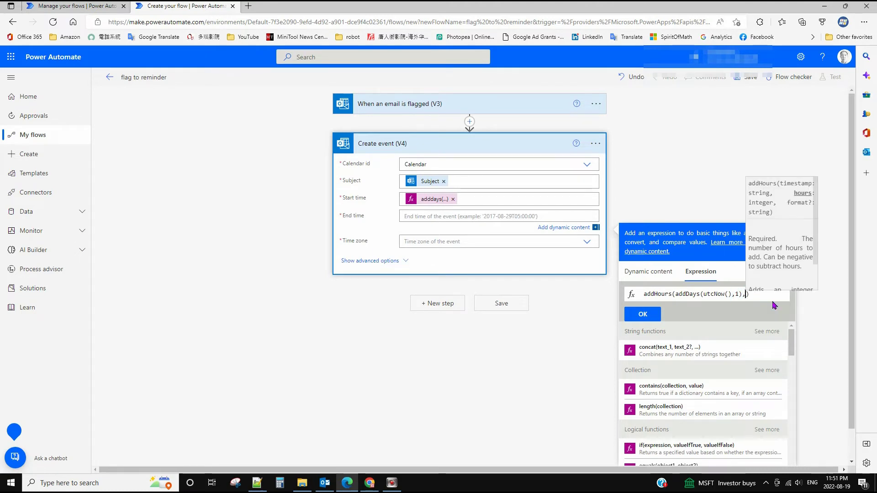
{"action": "type", "text": "1"}
{"action": "left_click", "coordinate": [772, 295]}
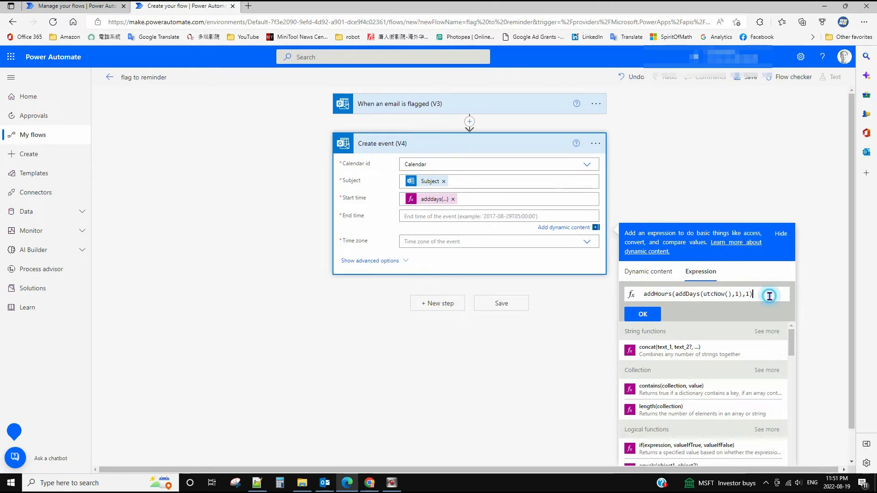
{"action": "left_click", "coordinate": [653, 317]}
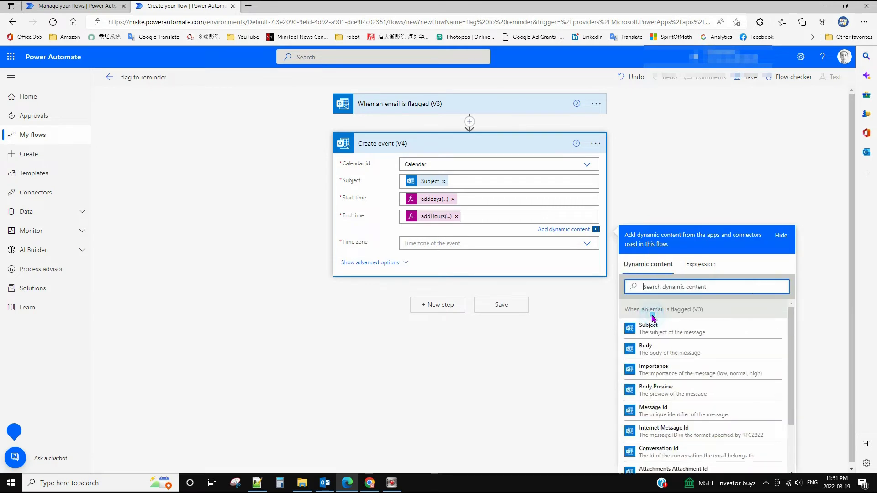
Step: Choose Pacific Time (US & Canada), fill the event Body with the email Body, and save
{"action": "left_click", "coordinate": [445, 244]}
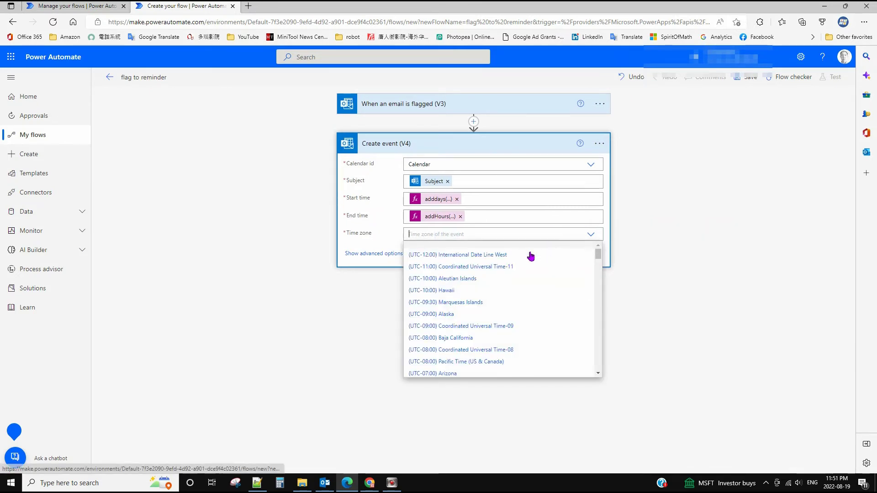
{"action": "left_click", "coordinate": [472, 361]}
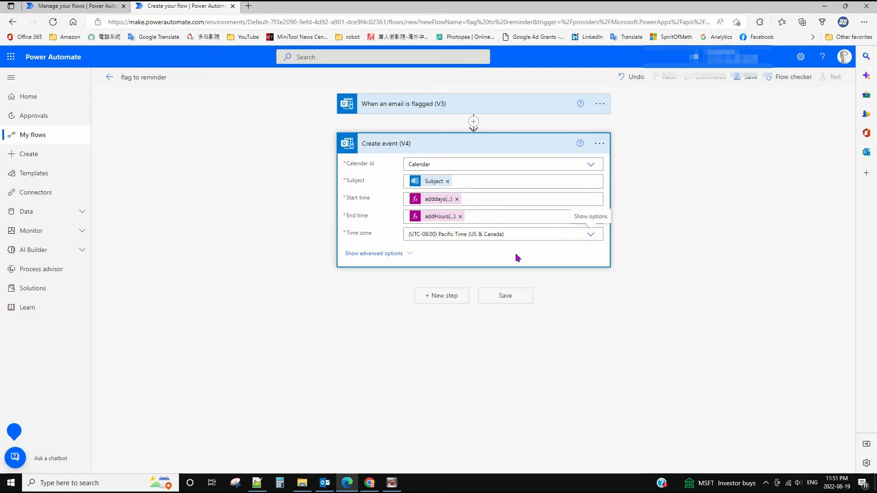
{"action": "left_click", "coordinate": [377, 254]}
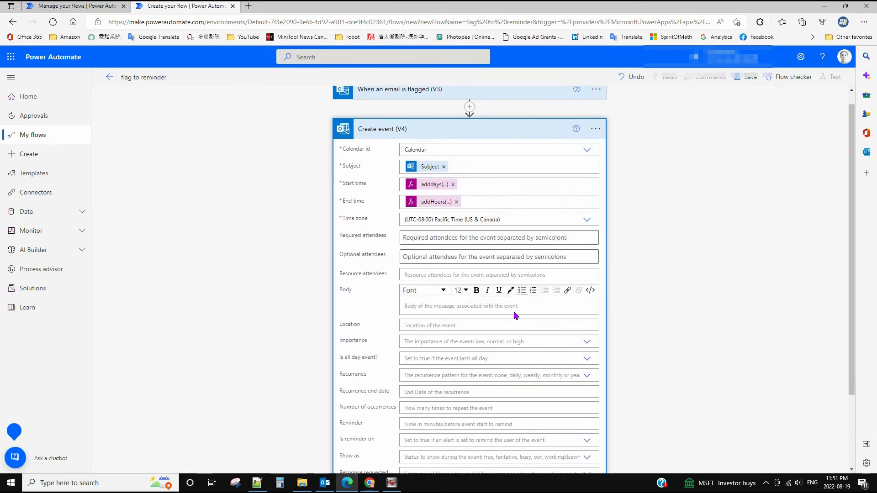
{"action": "left_click", "coordinate": [431, 305]}
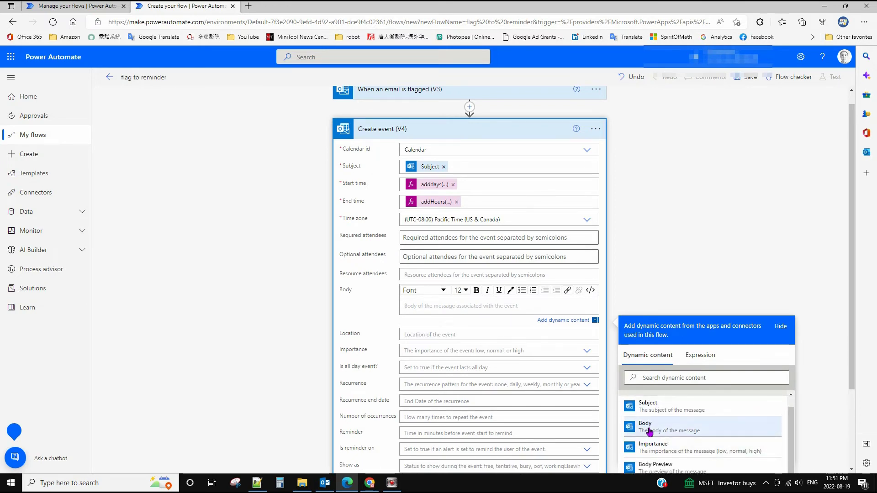
{"action": "left_click", "coordinate": [668, 434]}
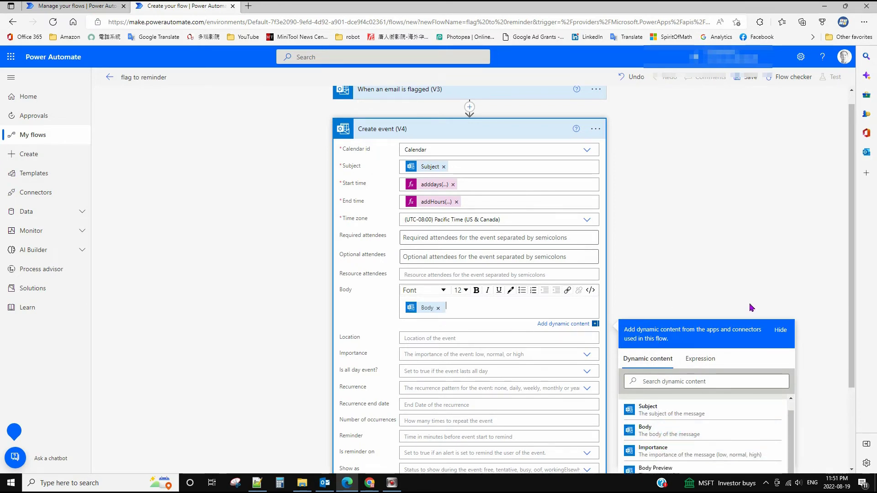
{"action": "left_click", "coordinate": [773, 308]}
{"action": "scroll", "coordinate": [707, 322], "scroll_direction": "down", "scroll_amount": 1}
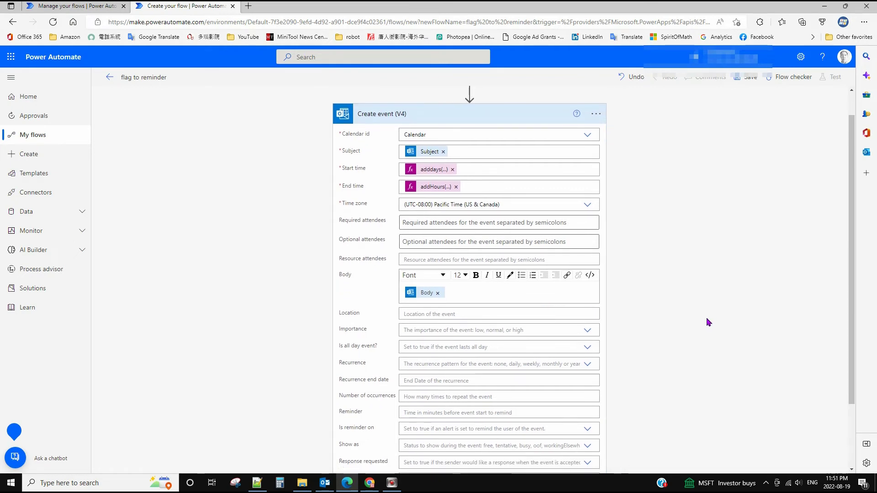
{"action": "left_click", "coordinate": [751, 80]}
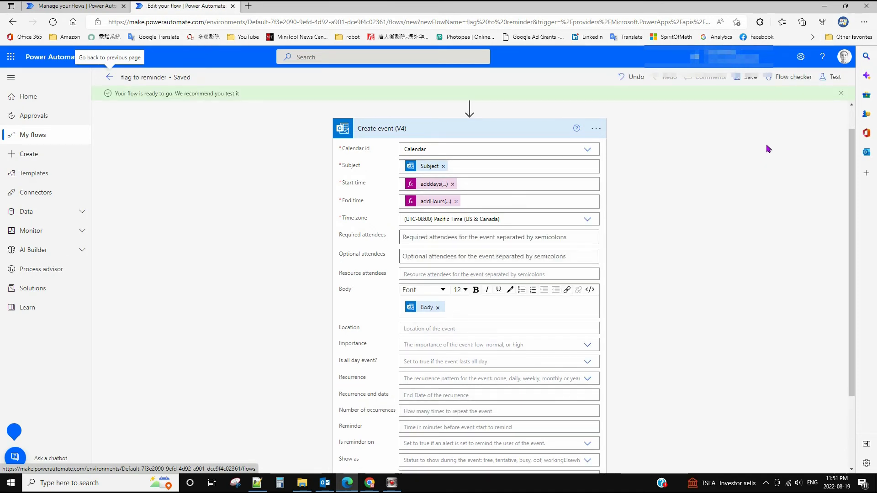
Step: Start a manual test of 'flag to reminder' so it waits for a flagged email
{"action": "left_click", "coordinate": [833, 79]}
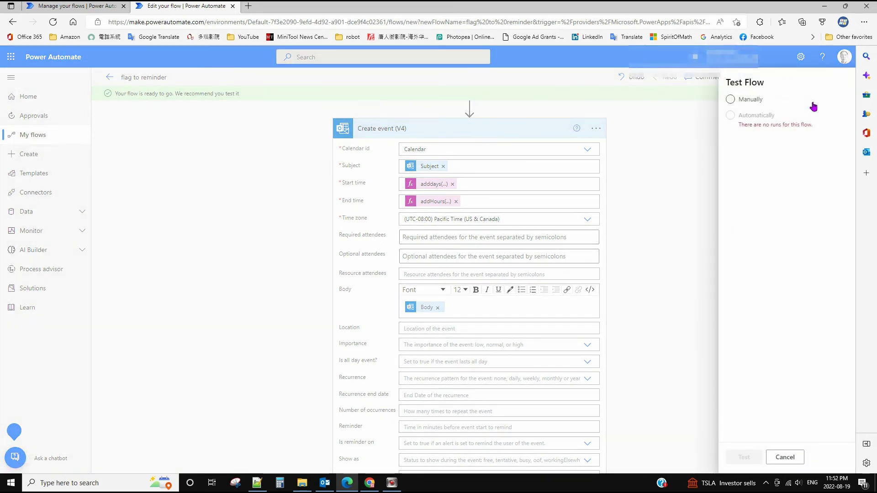
{"action": "left_click", "coordinate": [714, 102]}
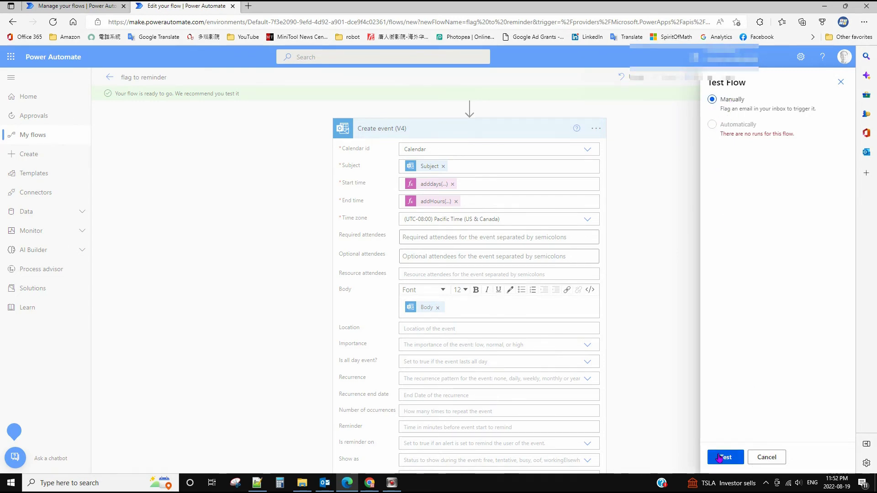
{"action": "left_click", "coordinate": [719, 457]}
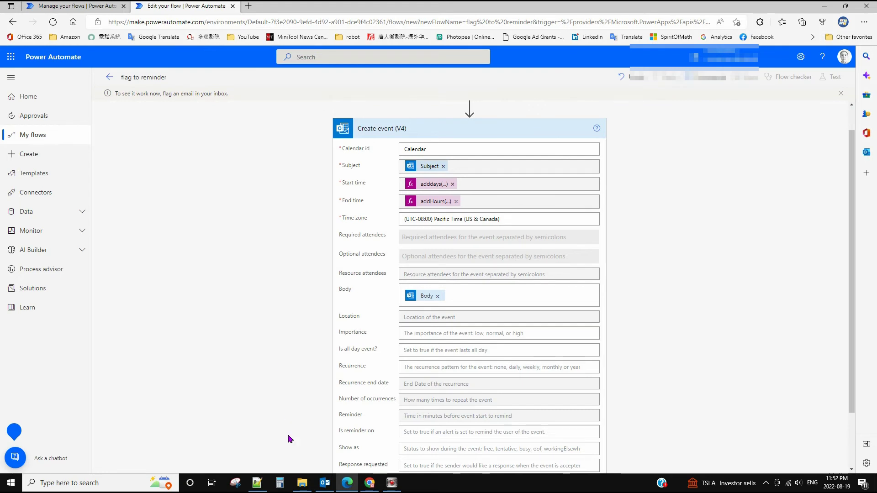
Step: In Outlook, mark the Fax2Mail email's flag complete, then flag it again
{"action": "left_click", "coordinate": [325, 483]}
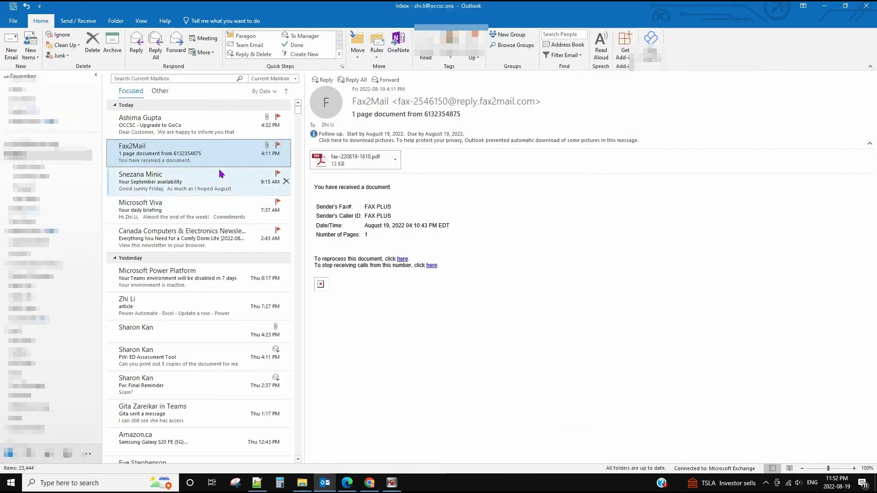
{"action": "left_click", "coordinate": [278, 146]}
{"action": "left_click", "coordinate": [277, 146]}
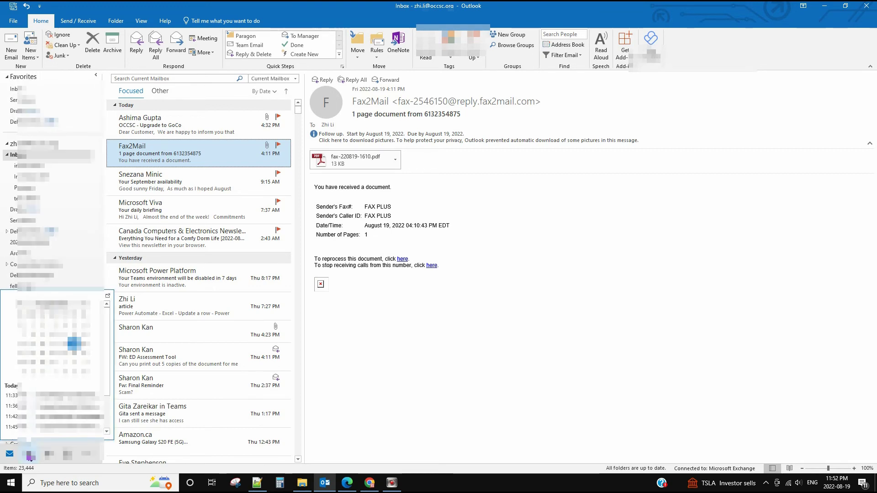
{"action": "left_click", "coordinate": [28, 457]}
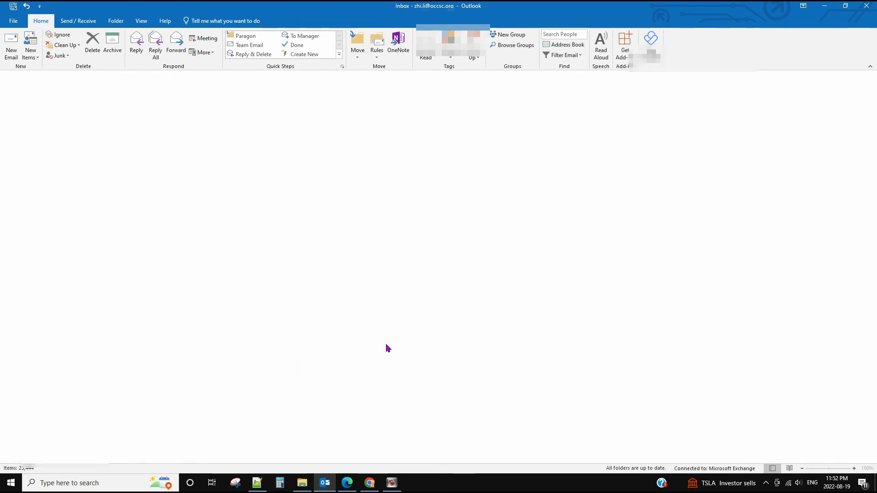